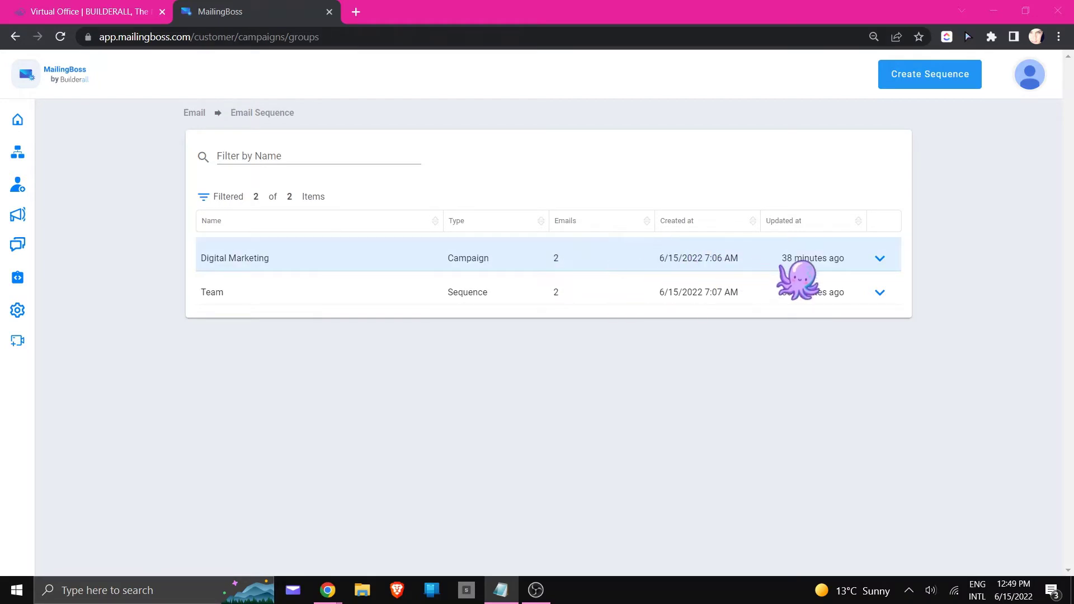
# Step: Open the Digital Marketing sequence, then update and save the Sequence Digi Marketing 2 campaign
pyautogui.click(880, 258)
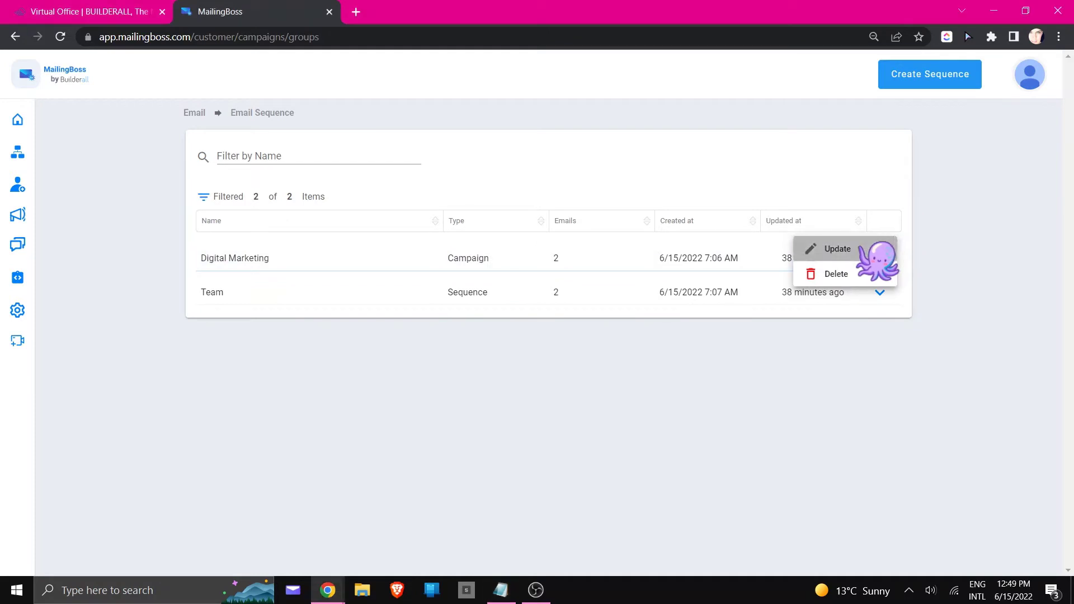
pyautogui.click(873, 250)
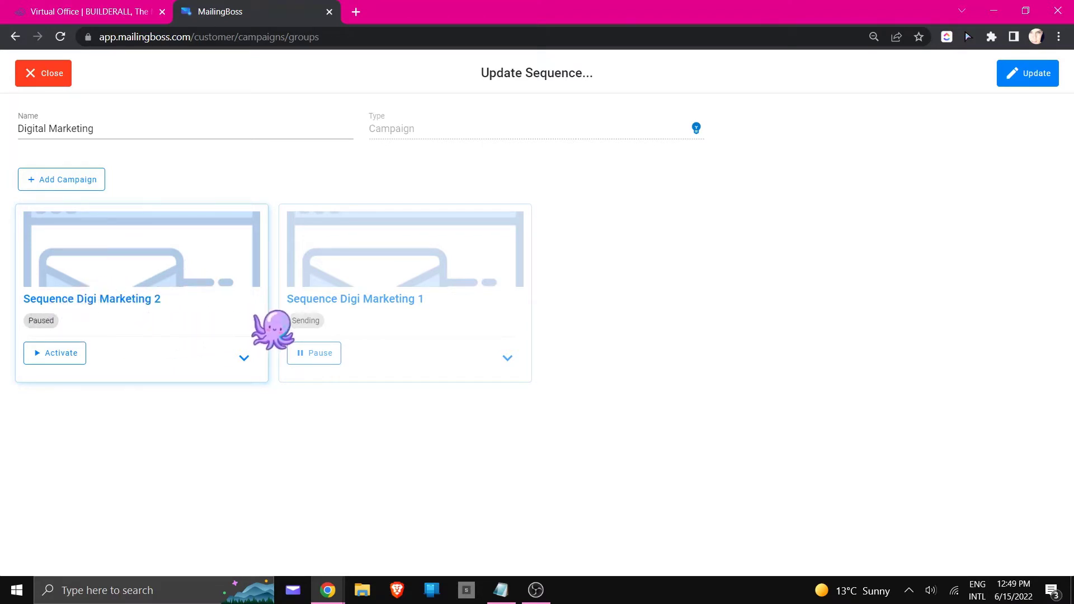
pyautogui.click(244, 358)
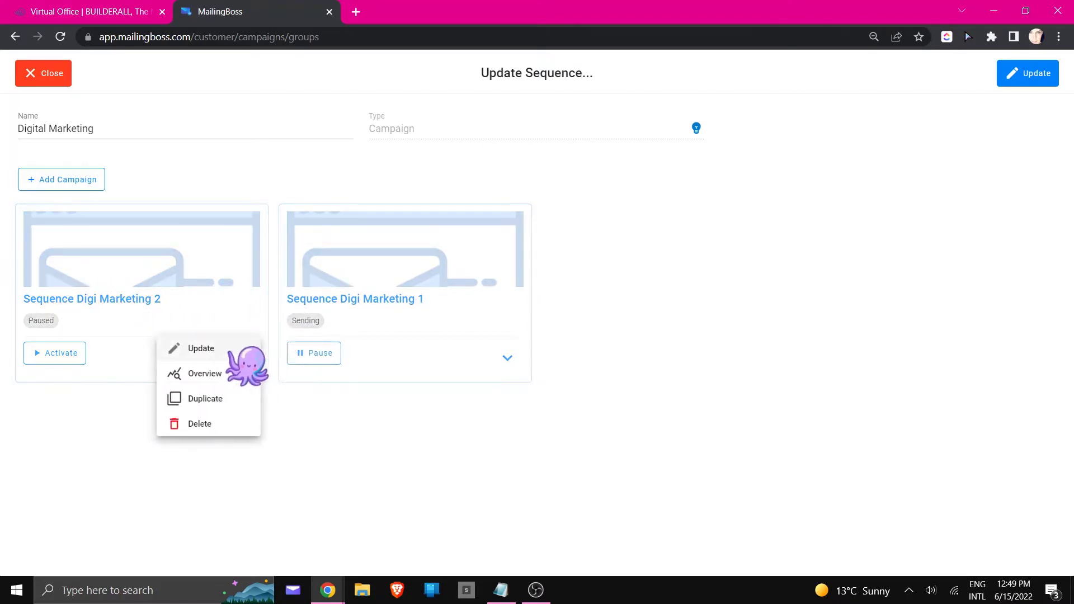
pyautogui.click(212, 349)
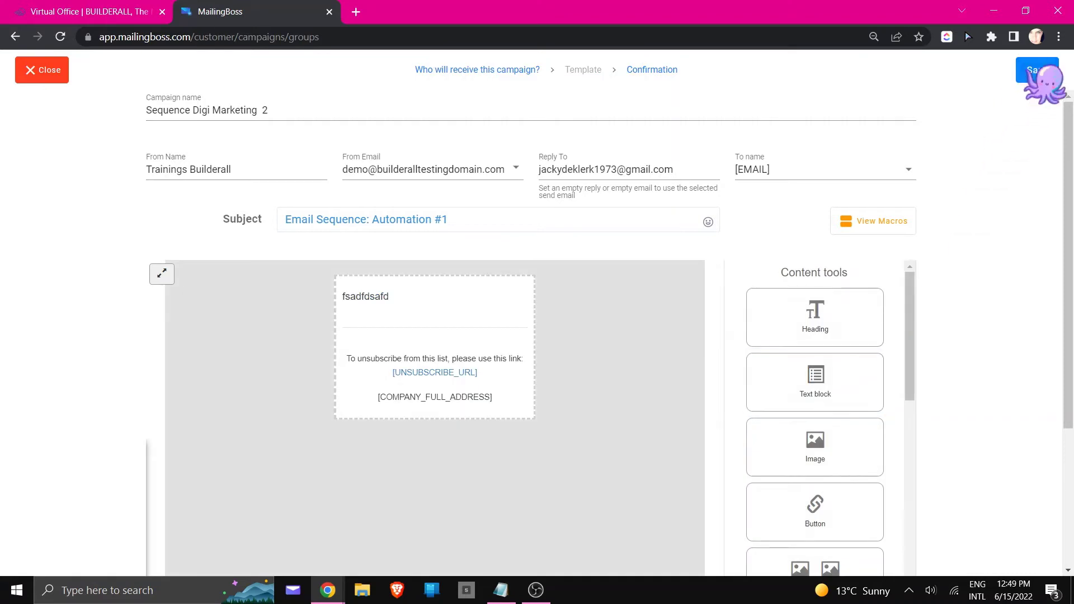
pyautogui.click(1038, 72)
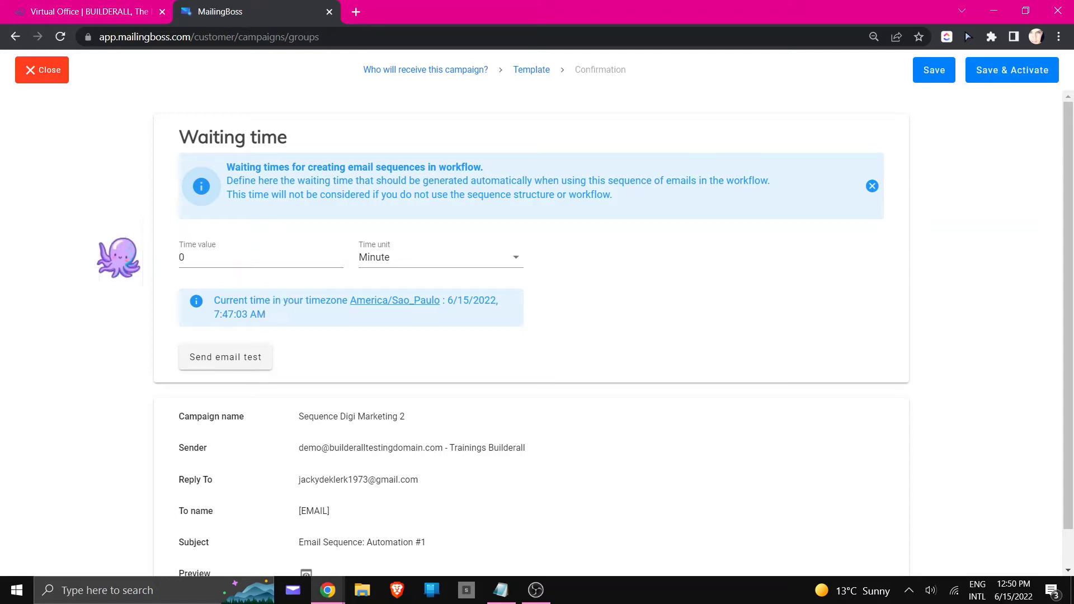
# Step: Activate Sequence Digi Marketing 2, close the sequence editor, and go to the Workflow list
pyautogui.click(997, 75)
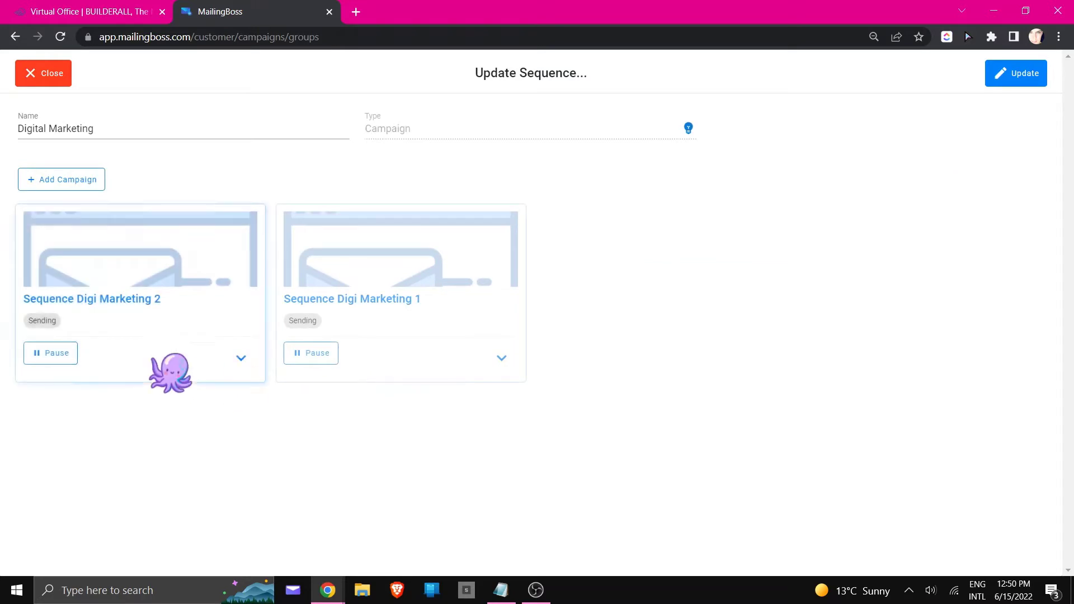
pyautogui.click(43, 72)
pyautogui.moveTo(19, 126)
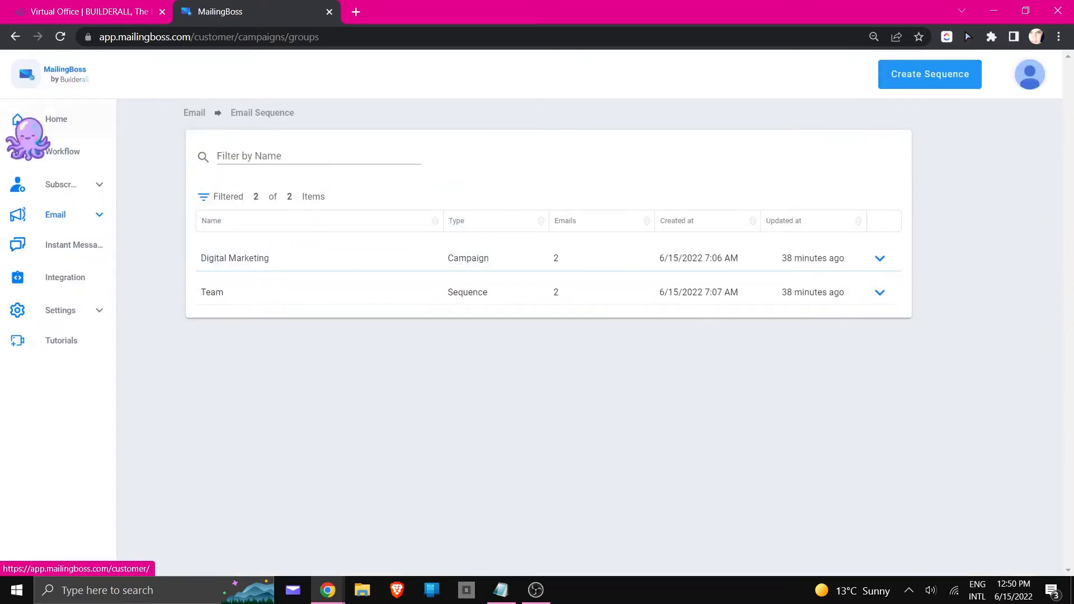
pyautogui.click(78, 150)
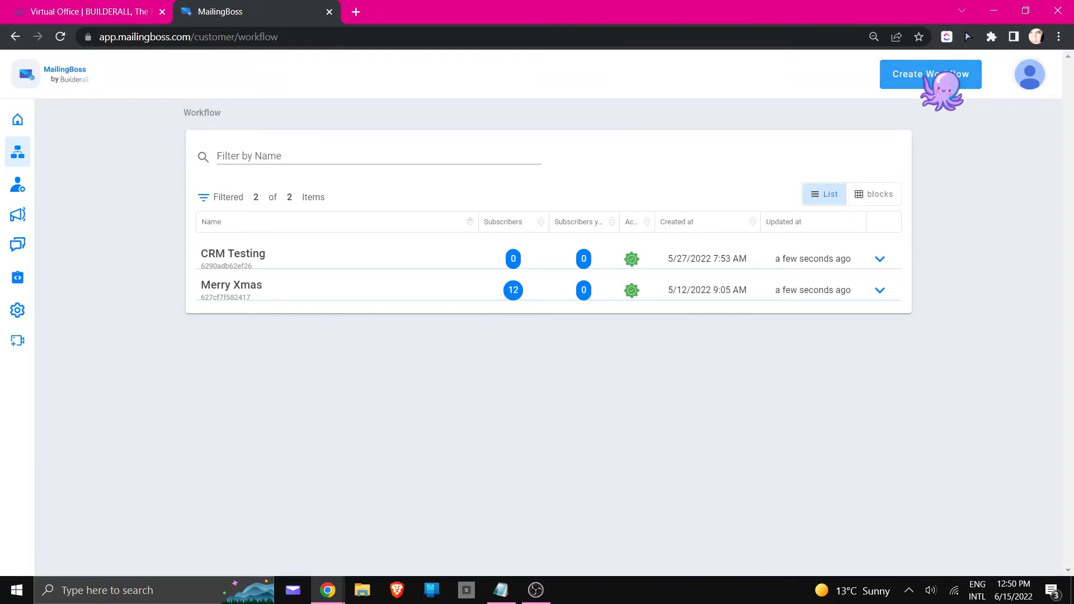
# Step: Create a new workflow triggered On subscribed at the Digital Marketing list
pyautogui.click(933, 76)
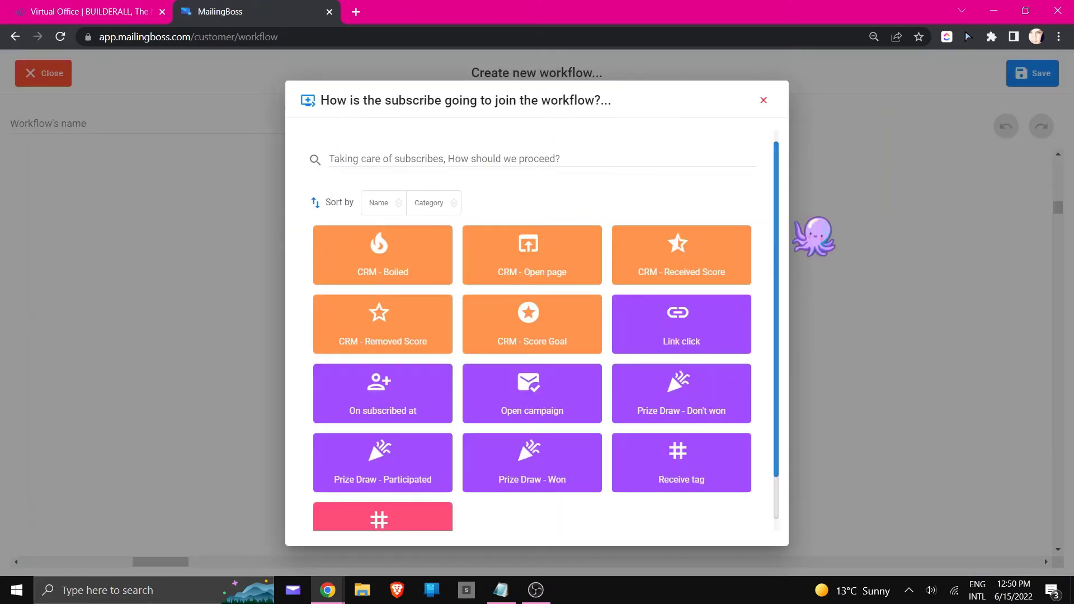
pyautogui.scroll(-1, 601, 223)
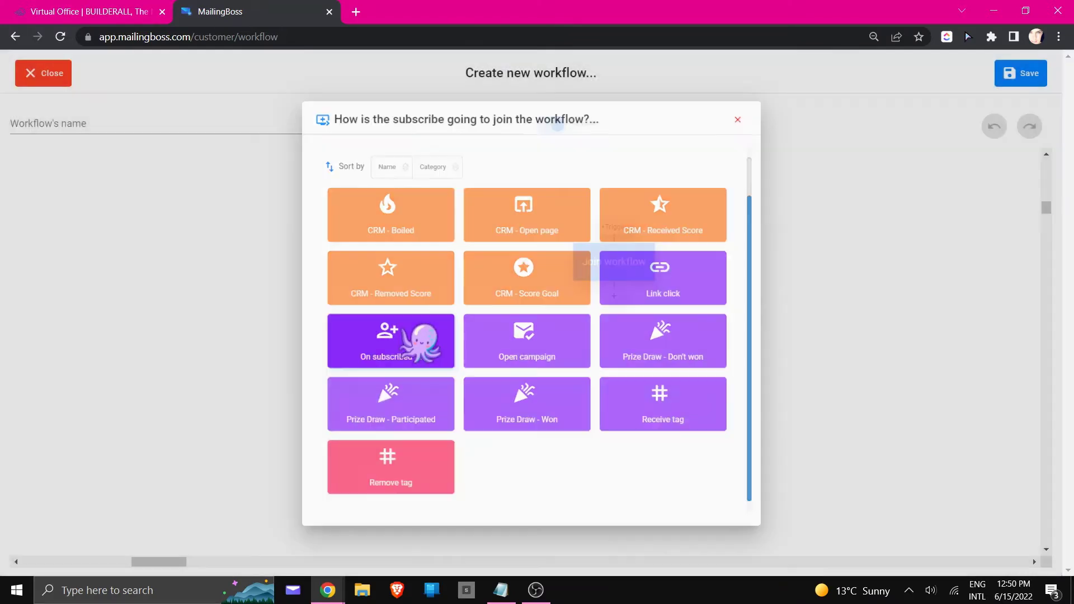
pyautogui.click(417, 342)
pyautogui.click(399, 313)
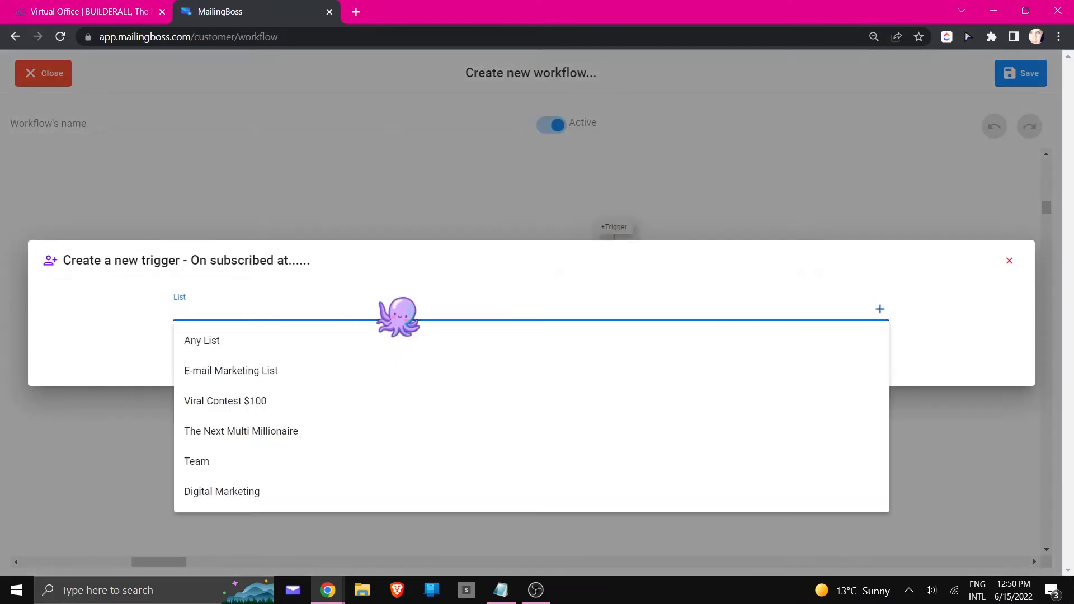
pyautogui.click(270, 500)
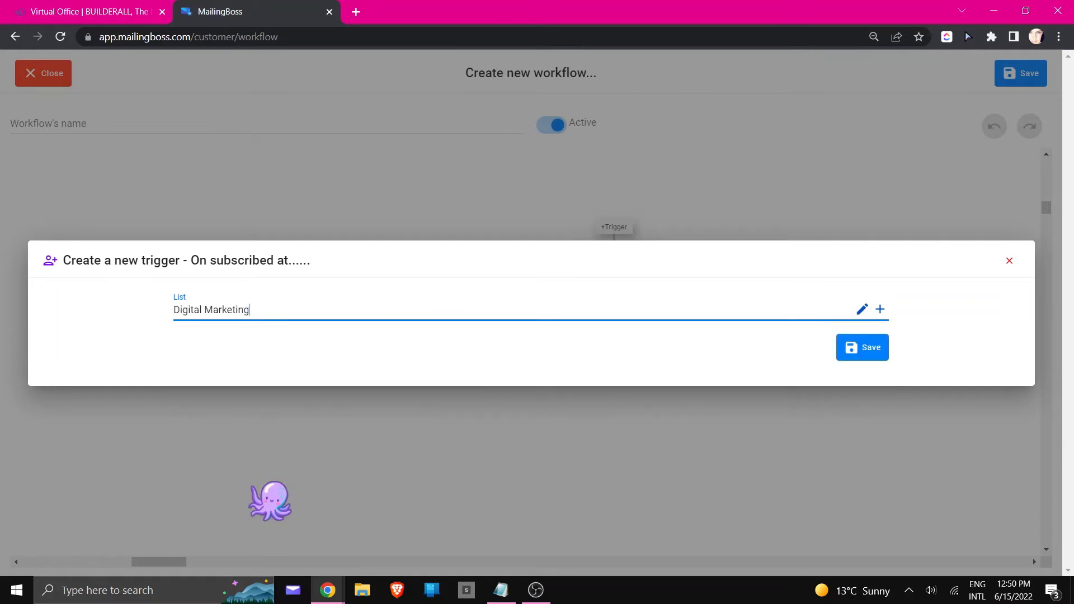
pyautogui.click(867, 356)
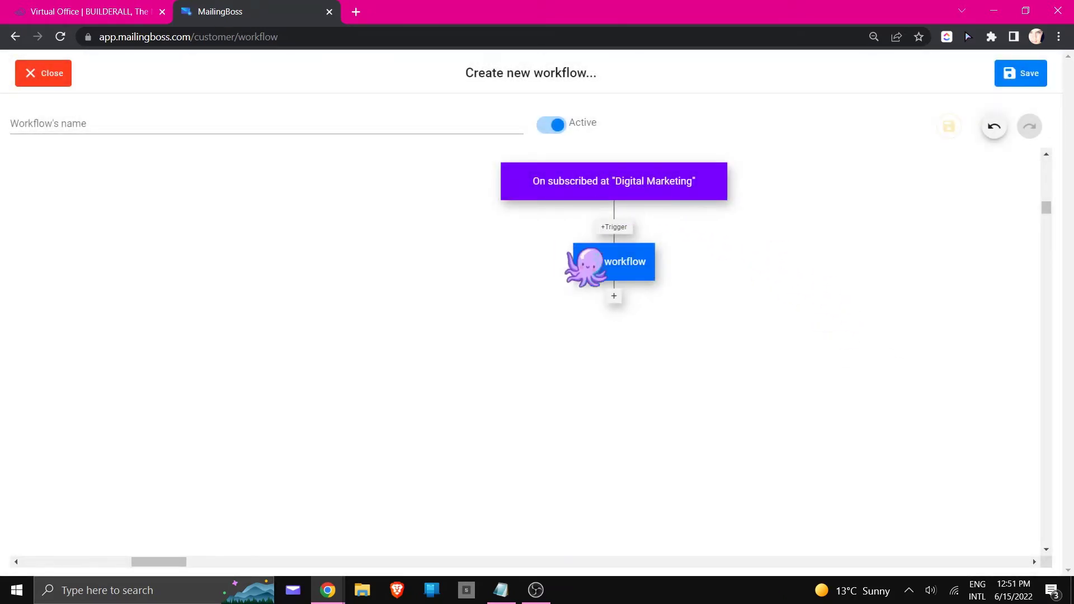
# Step: Add a Send campaign step for Sequence Digi Marketing 1 after Join workflow, moved left
pyautogui.click(614, 295)
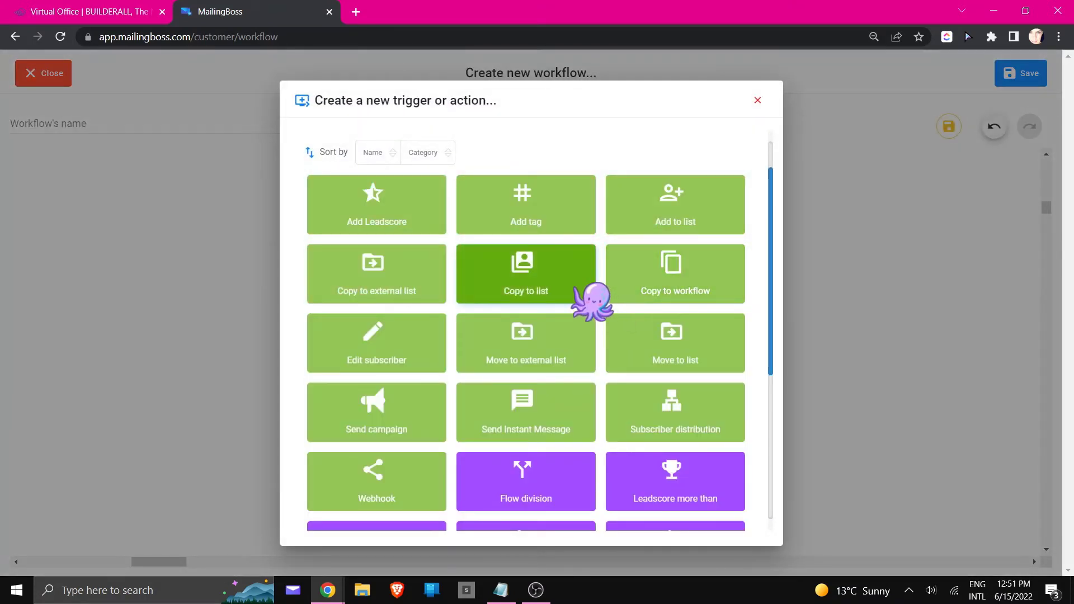
pyautogui.click(413, 411)
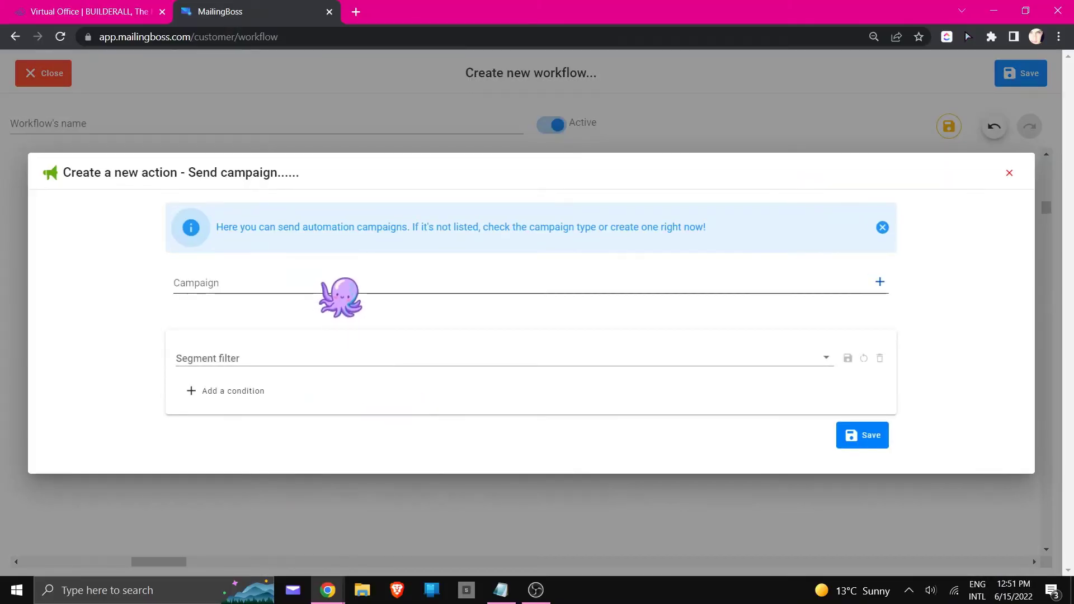
pyautogui.click(341, 289)
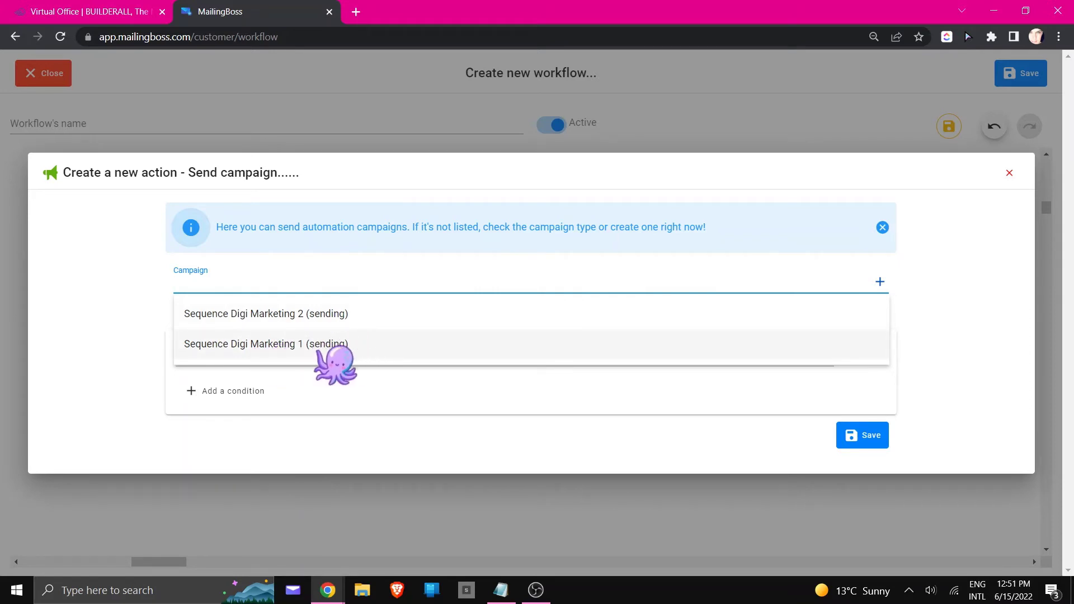
pyautogui.click(305, 347)
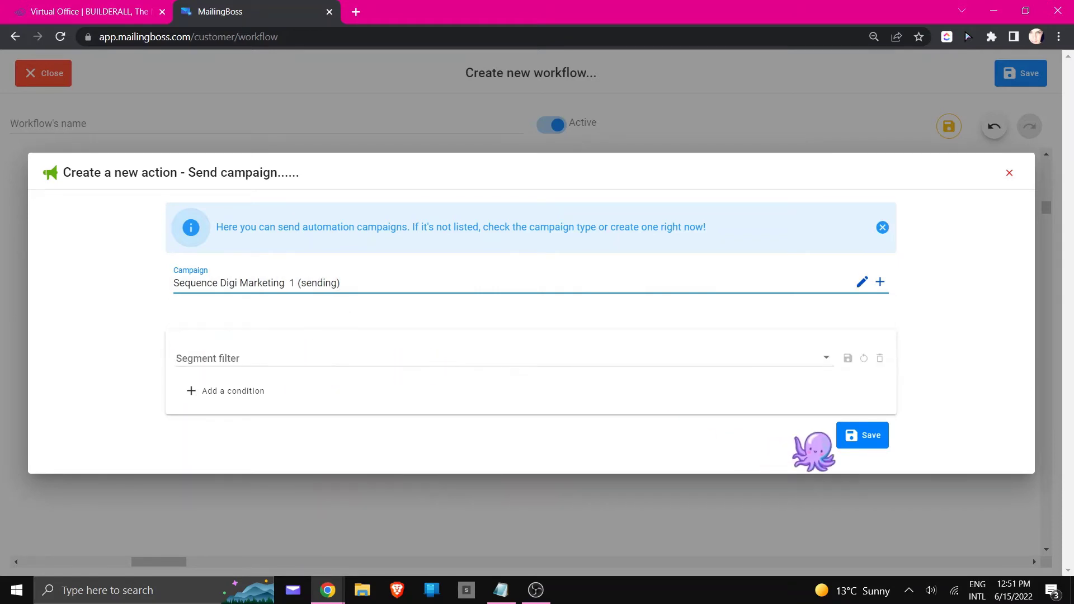
pyautogui.click(870, 435)
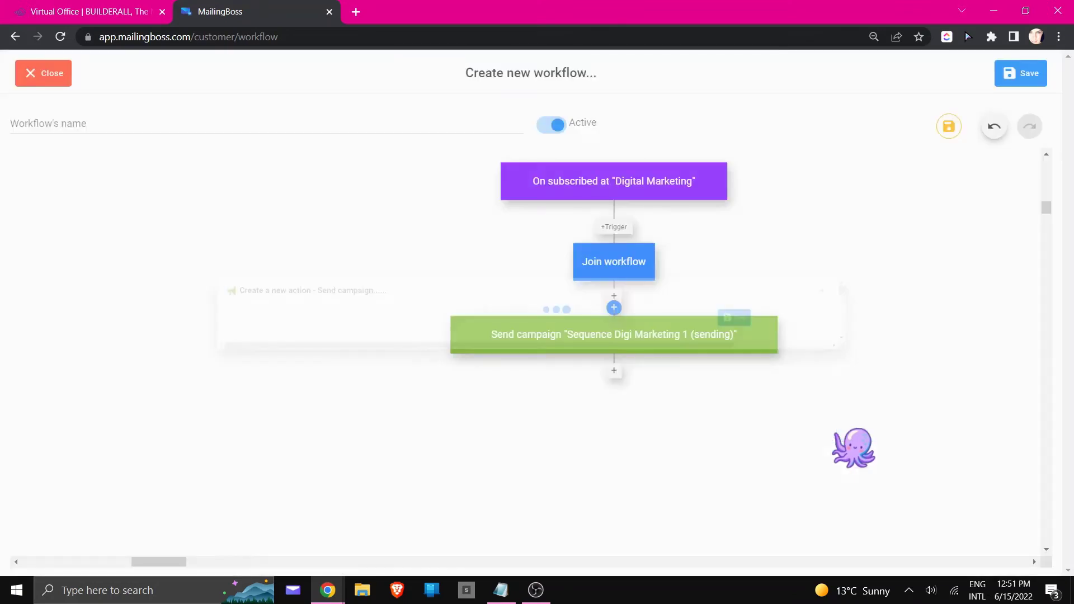
pyautogui.moveTo(659, 353); pyautogui.dragTo(388, 372)
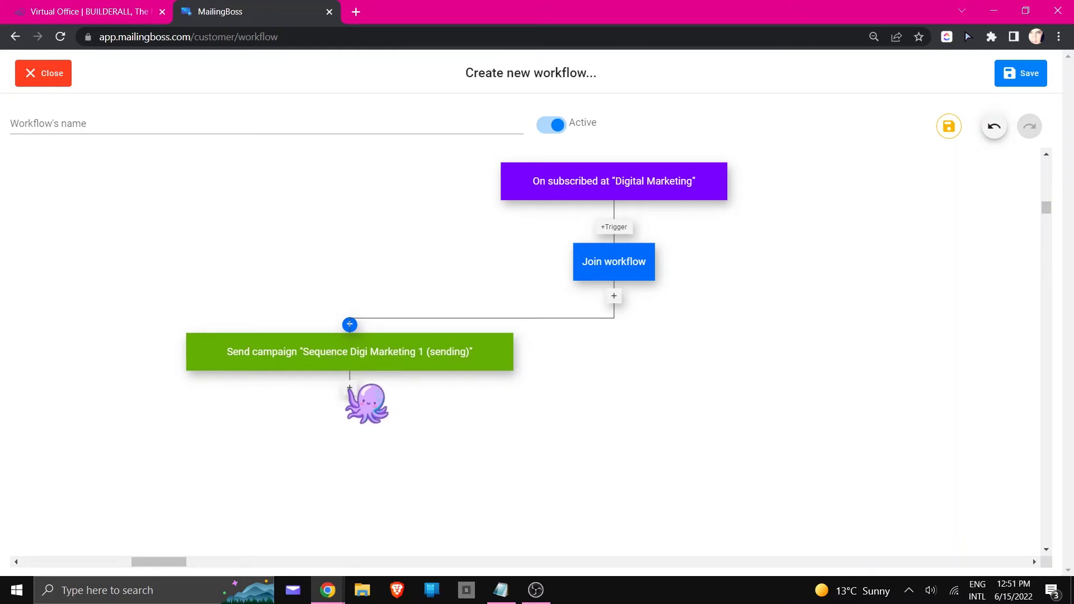
# Step: Add a second Send campaign step for Sequence Digi Marketing 2 (sending) after the first
pyautogui.click(350, 387)
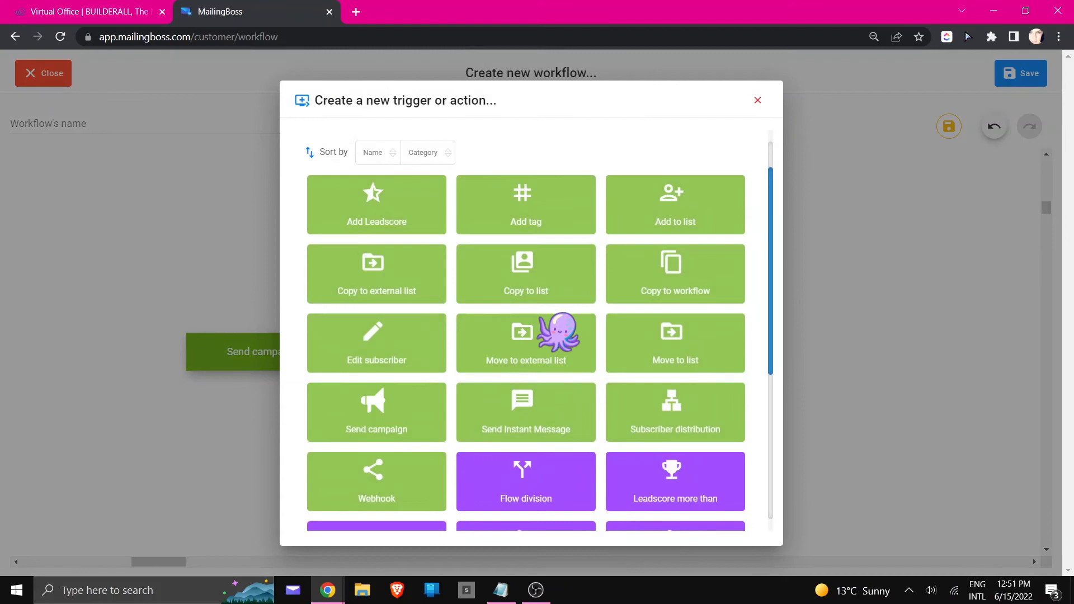
pyautogui.scroll(-4, 553, 306)
pyautogui.scroll(-1, 571, 319)
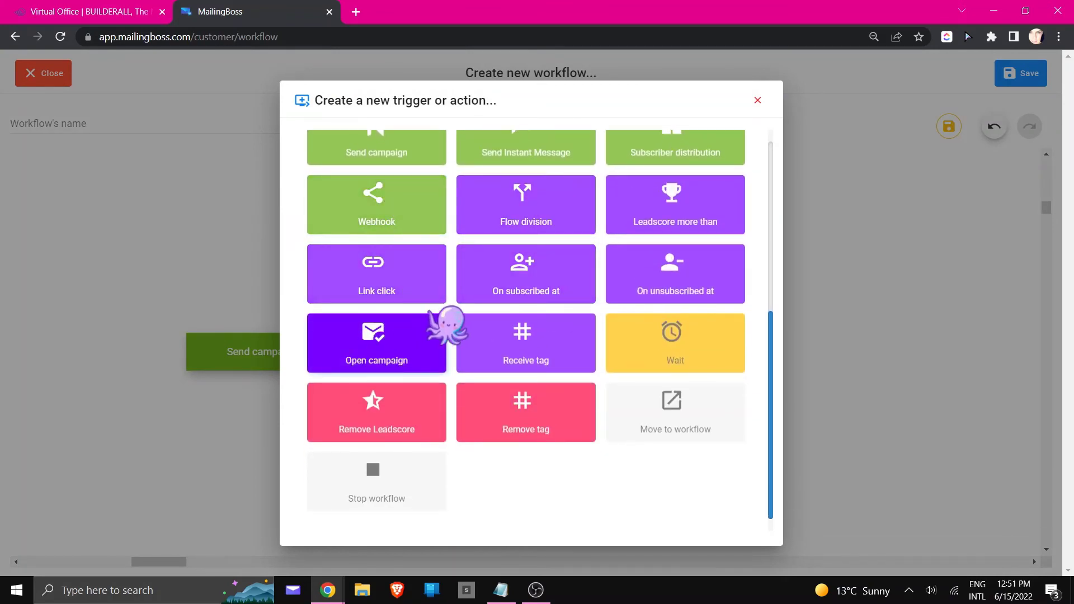
pyautogui.scroll(2, 435, 302)
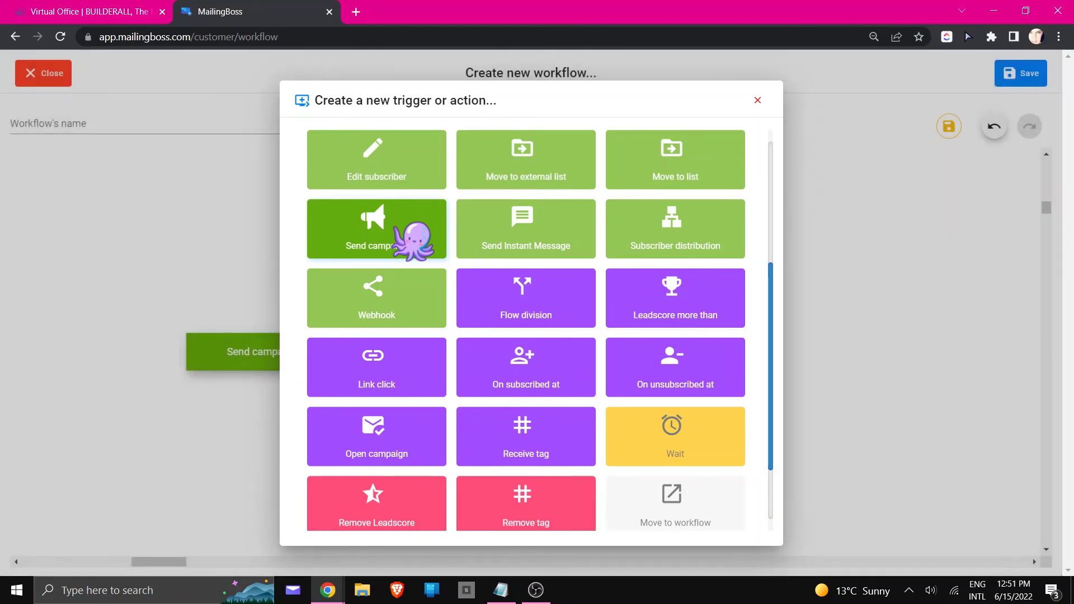
pyautogui.click(413, 239)
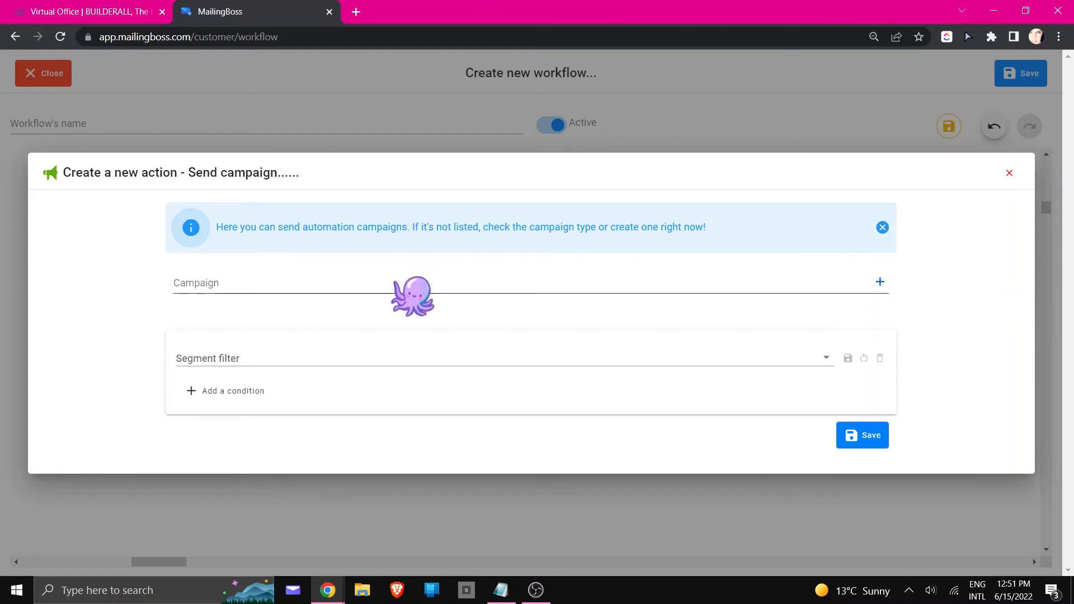
pyautogui.click(414, 290)
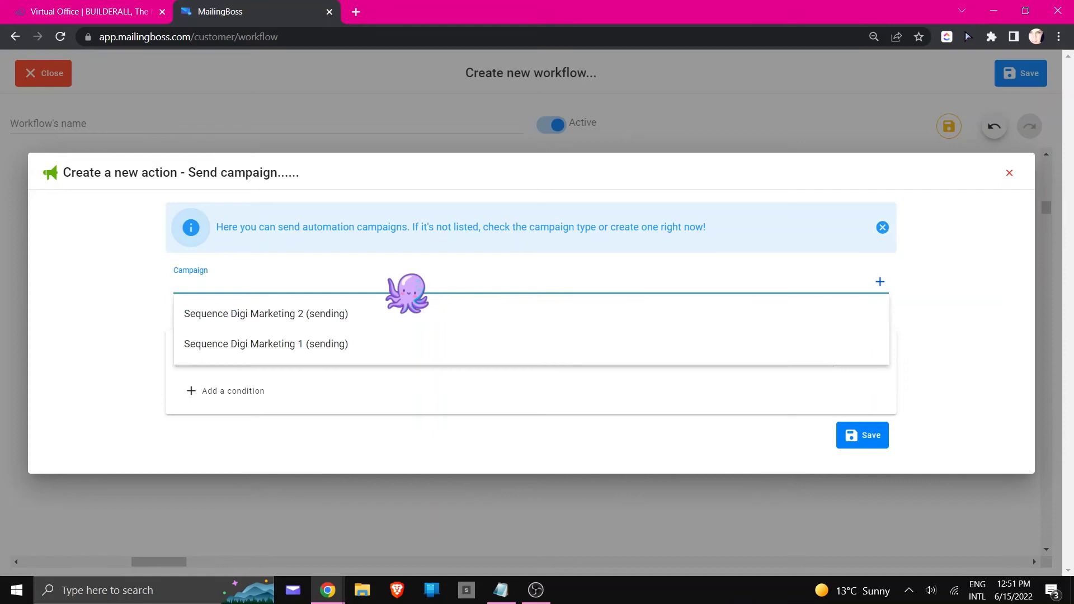
pyautogui.click(324, 316)
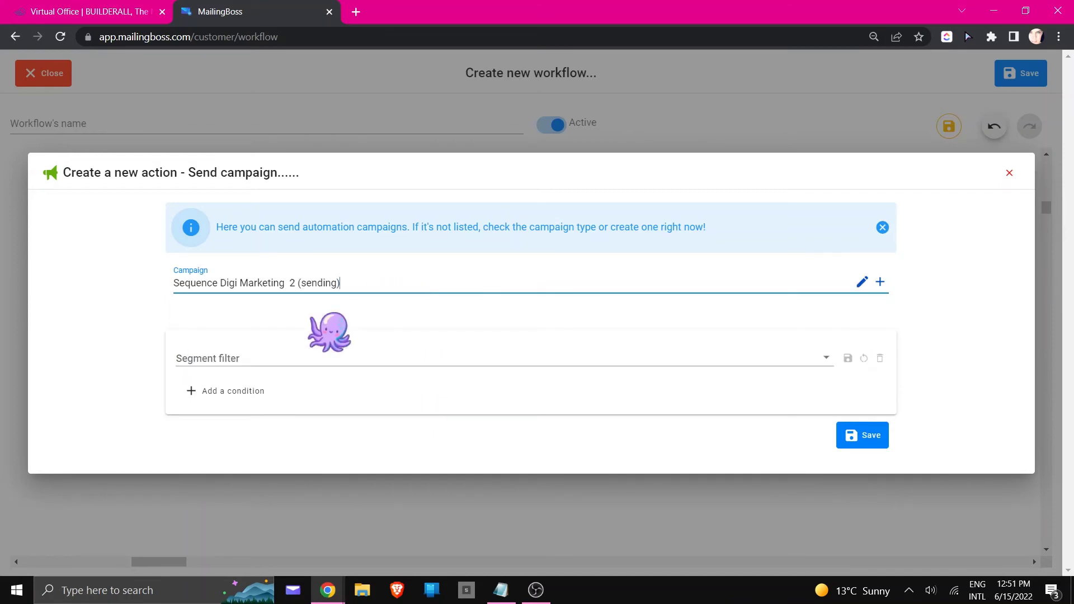
pyautogui.click(864, 439)
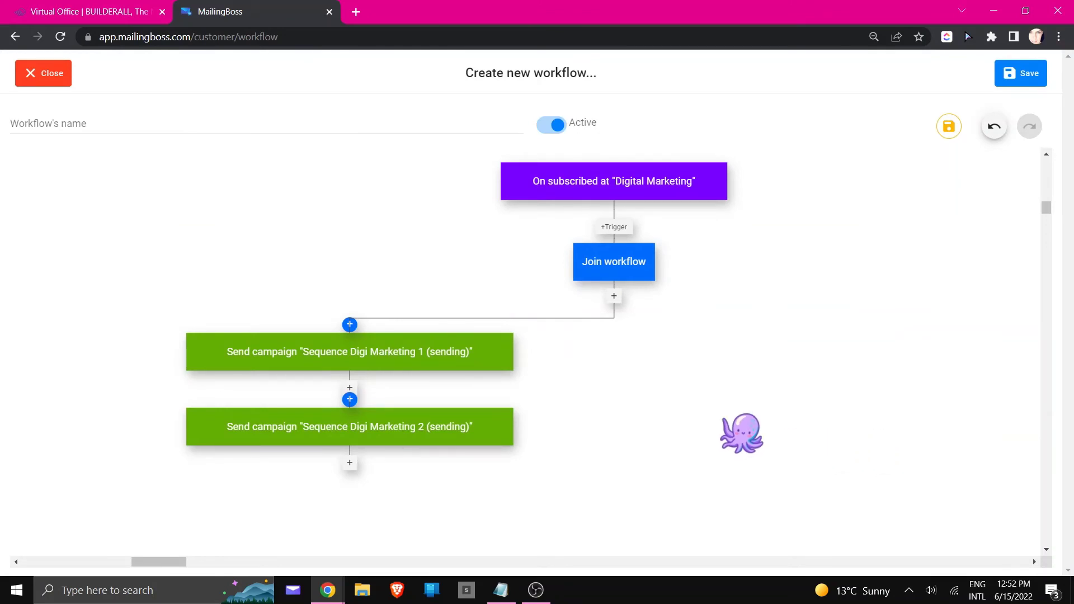
pyautogui.moveTo(444, 446)
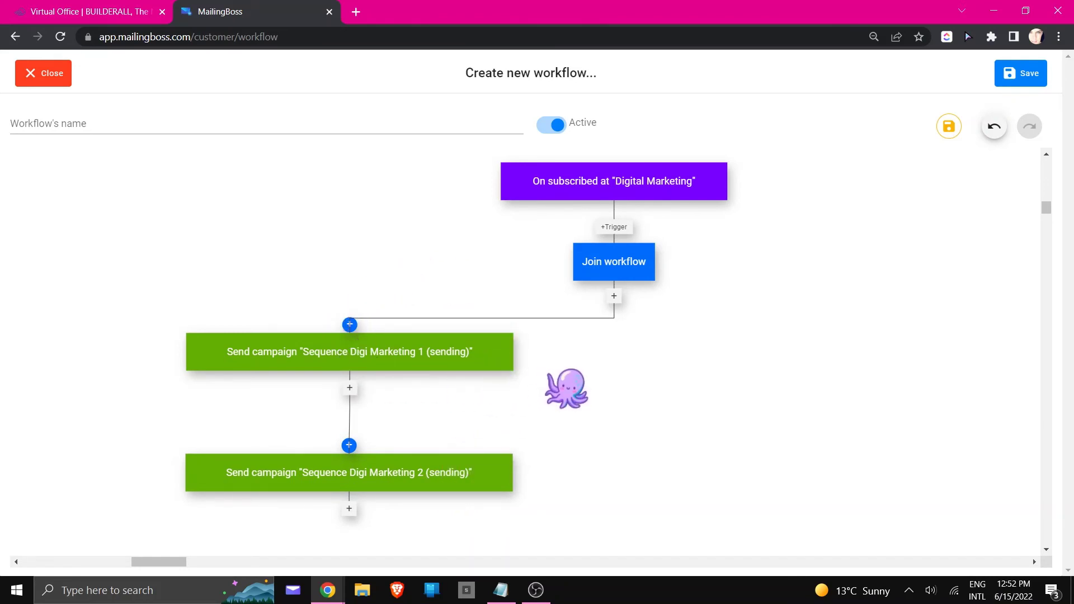
pyautogui.moveTo(361, 480)
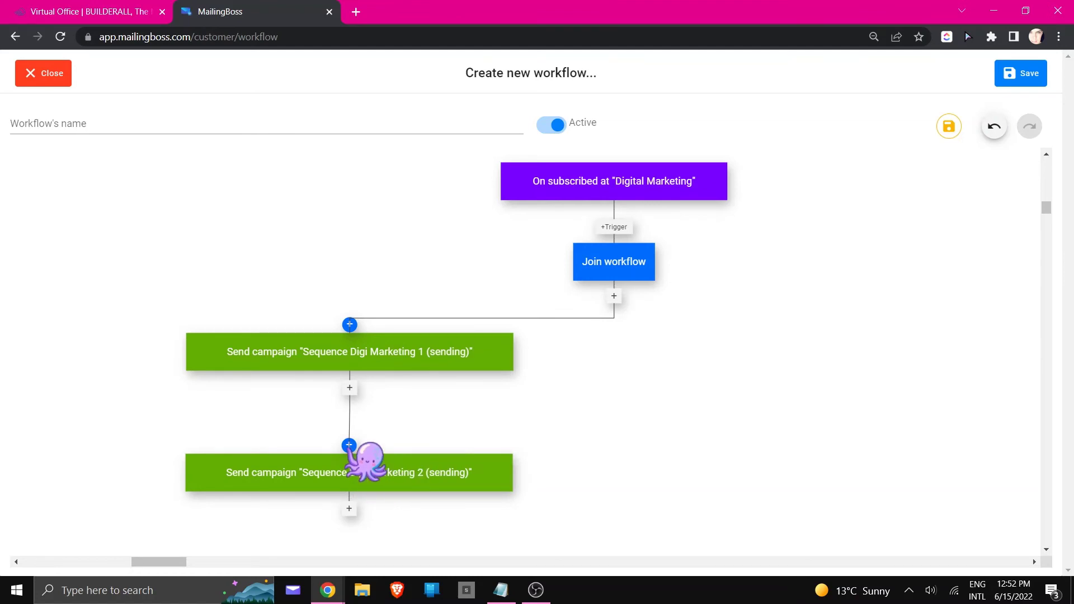
# Step: Insert a Wait step before the second campaign with value 2 and unit Day(s)
pyautogui.click(349, 446)
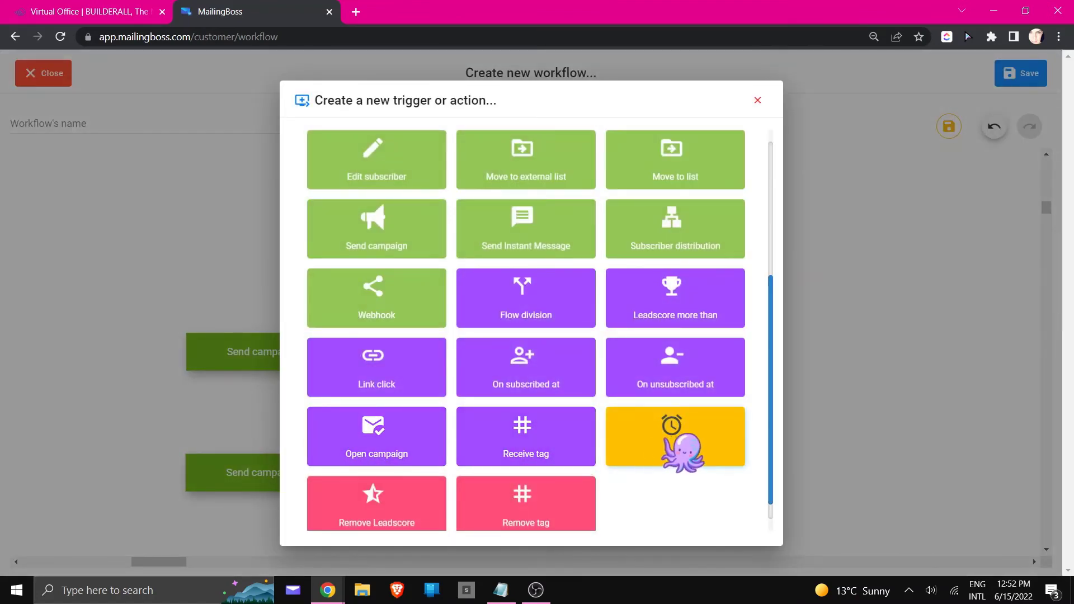
pyautogui.click(682, 448)
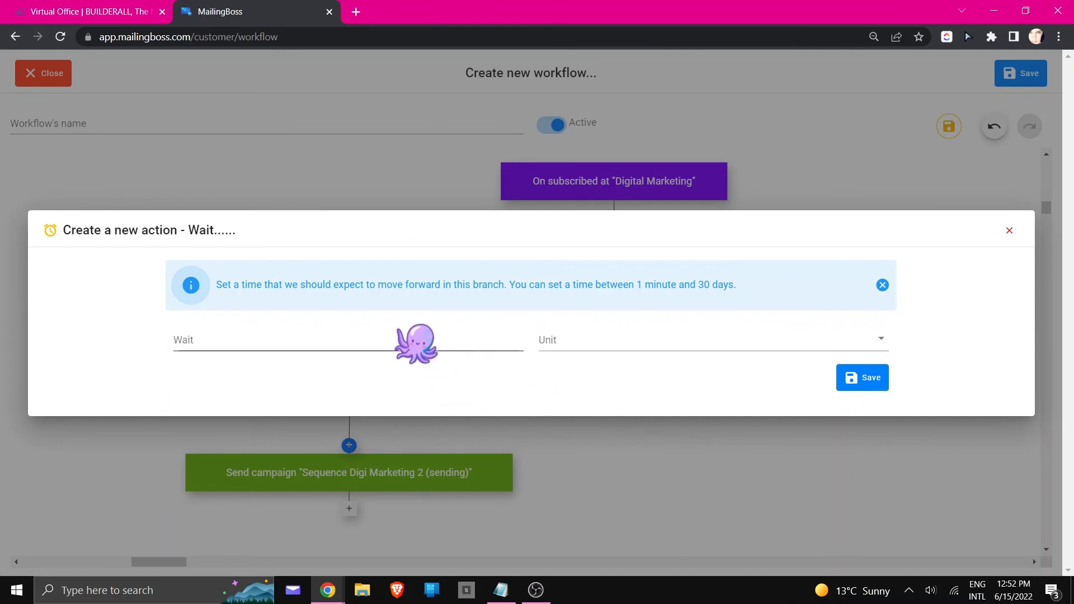
pyautogui.click(417, 342)
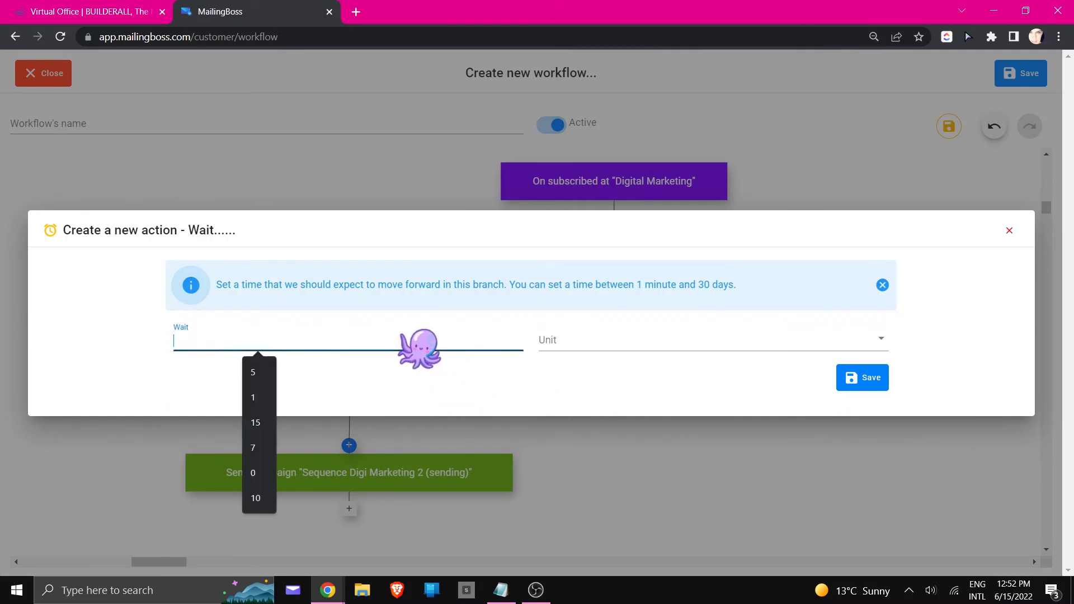
pyautogui.click(259, 374)
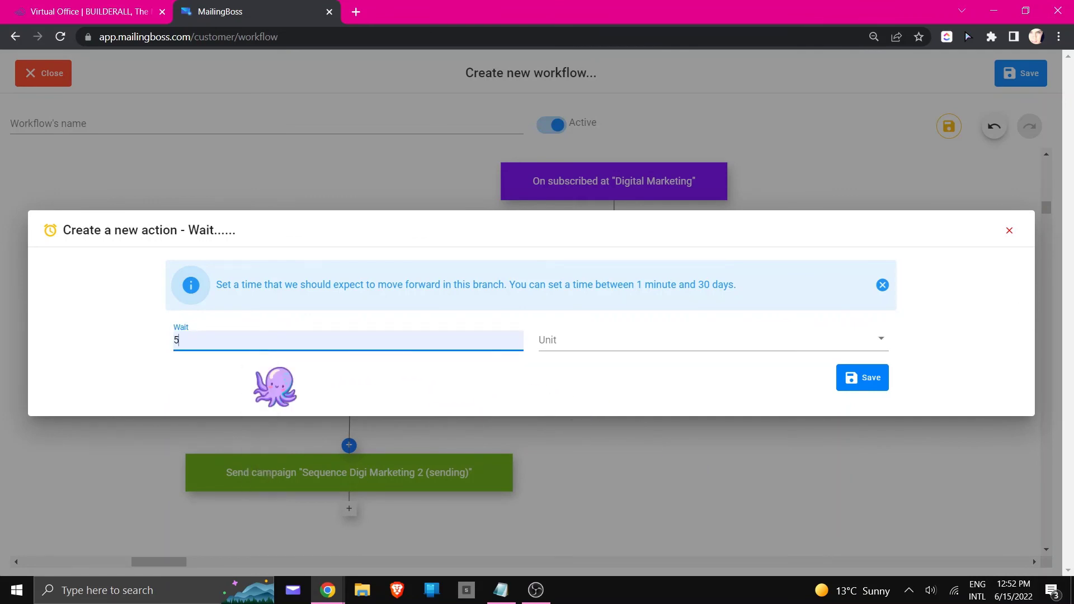
pyautogui.click(610, 347)
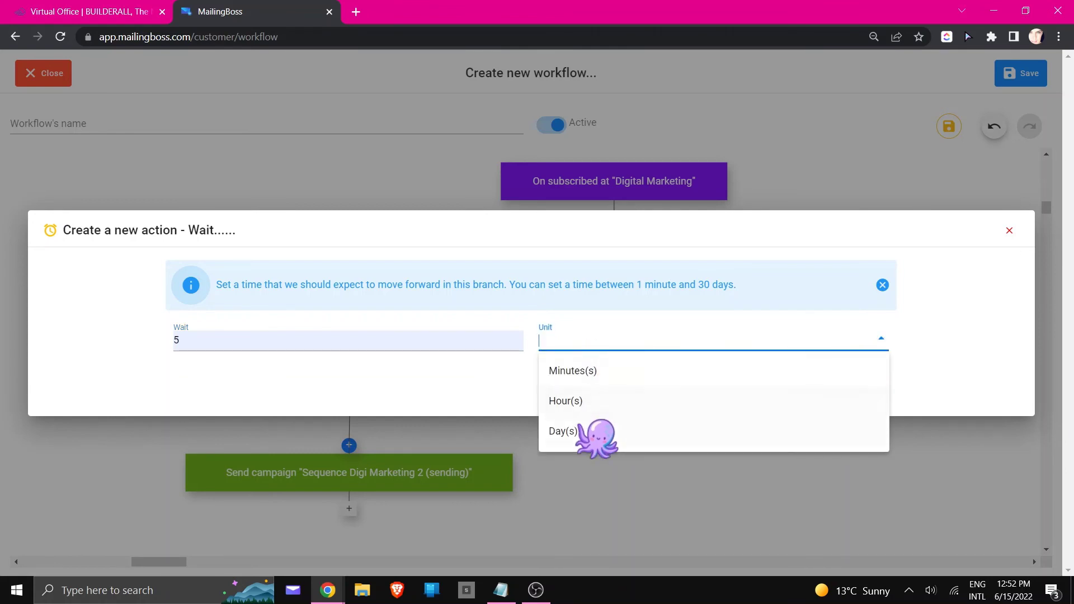
pyautogui.click(594, 435)
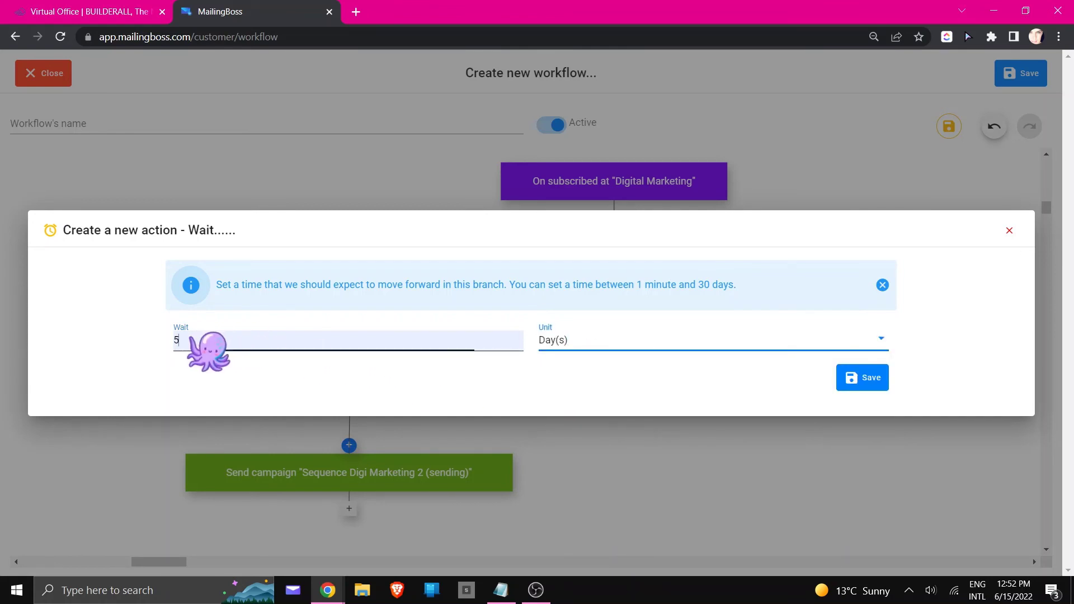
pyautogui.doubleClick(171, 336)
pyautogui.write('2')
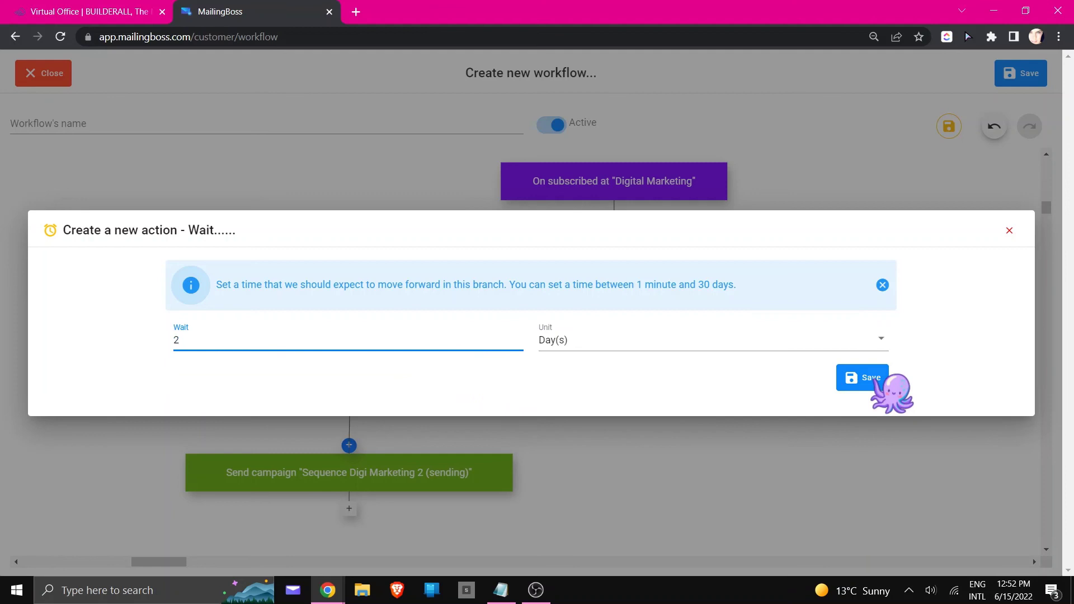
pyautogui.click(869, 378)
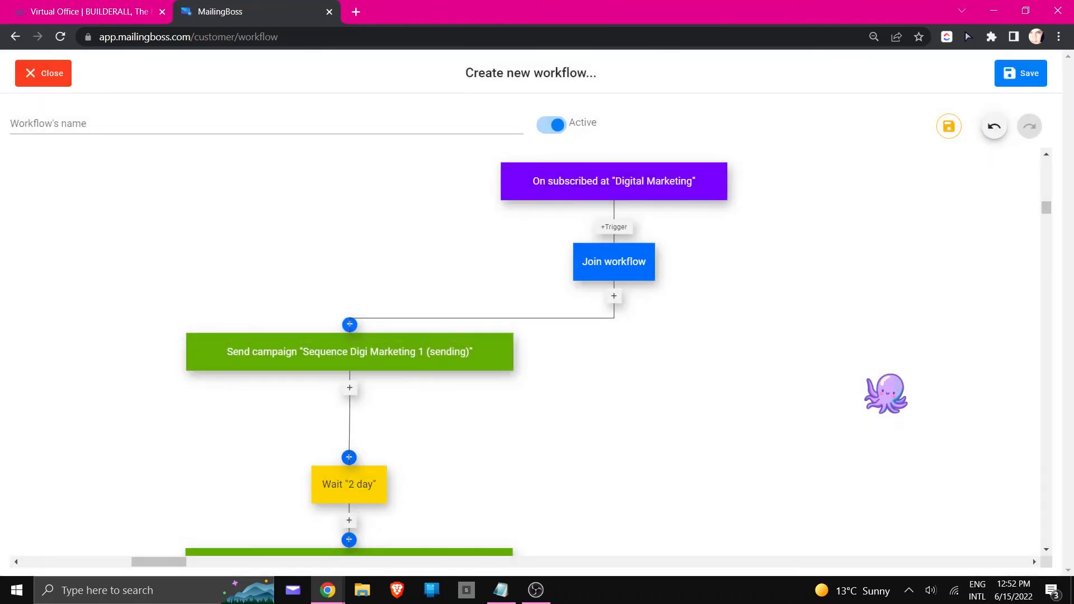
# Step: Name the workflow 'My Campaing' and save it
pyautogui.scroll(-1, 644, 410)
pyautogui.scroll(-1, 662, 421)
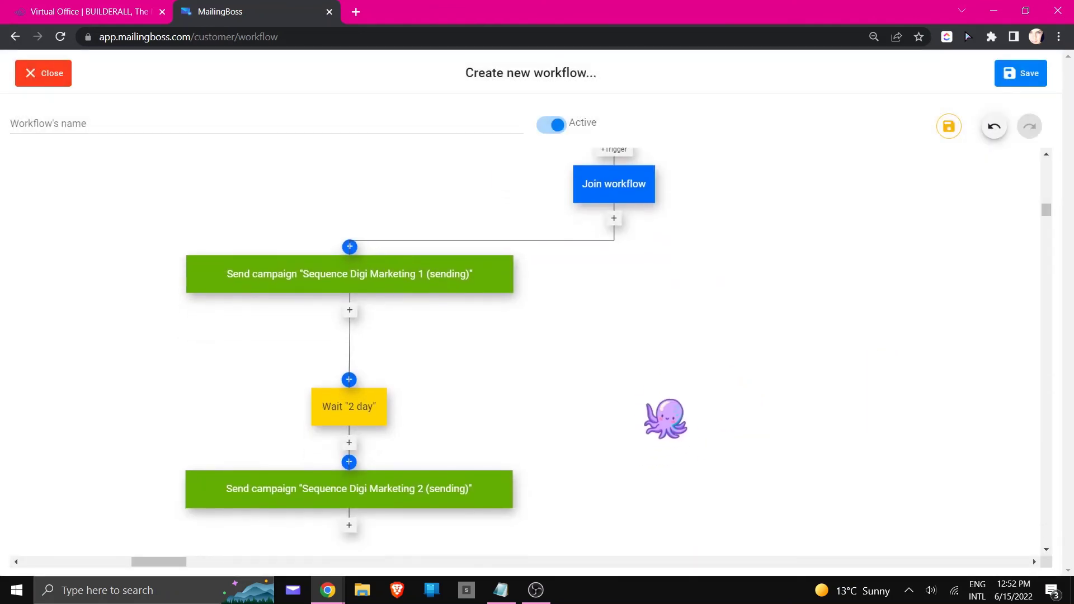
pyautogui.scroll(3, 674, 412)
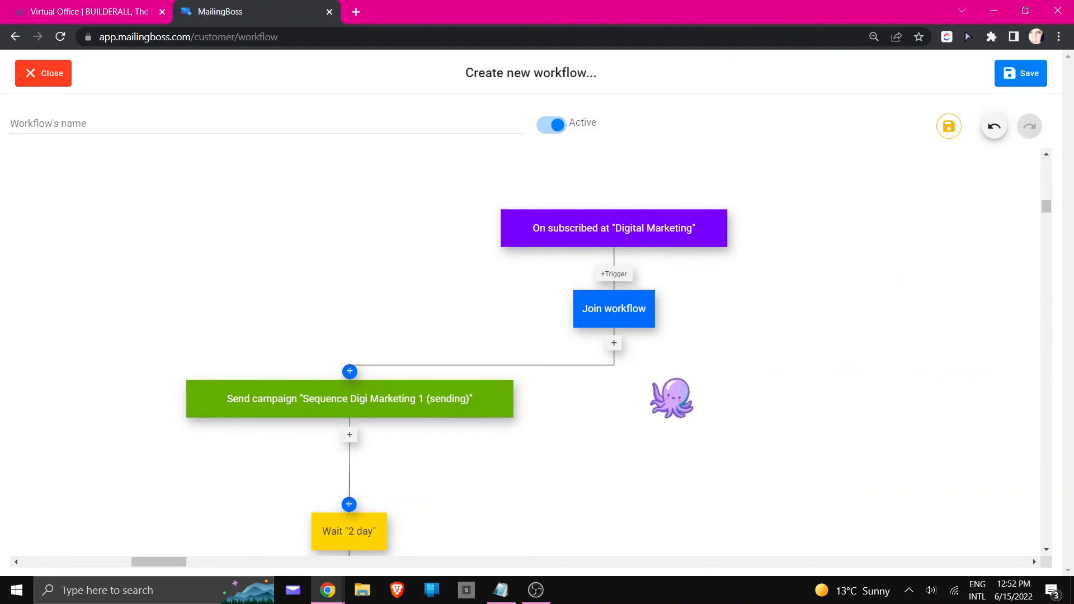
pyautogui.scroll(-2, 689, 384)
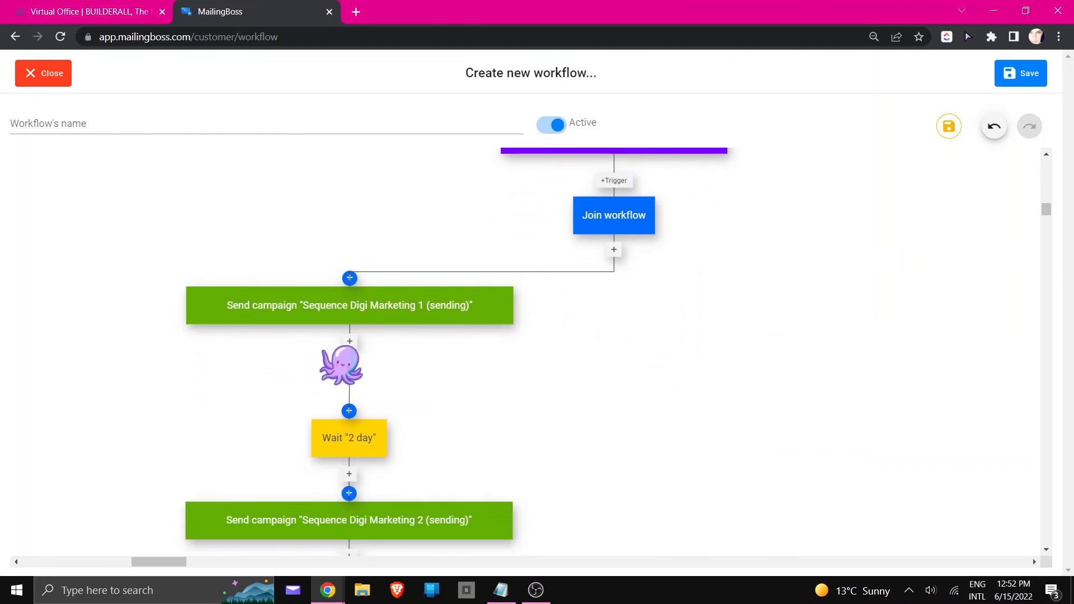
pyautogui.moveTo(415, 318)
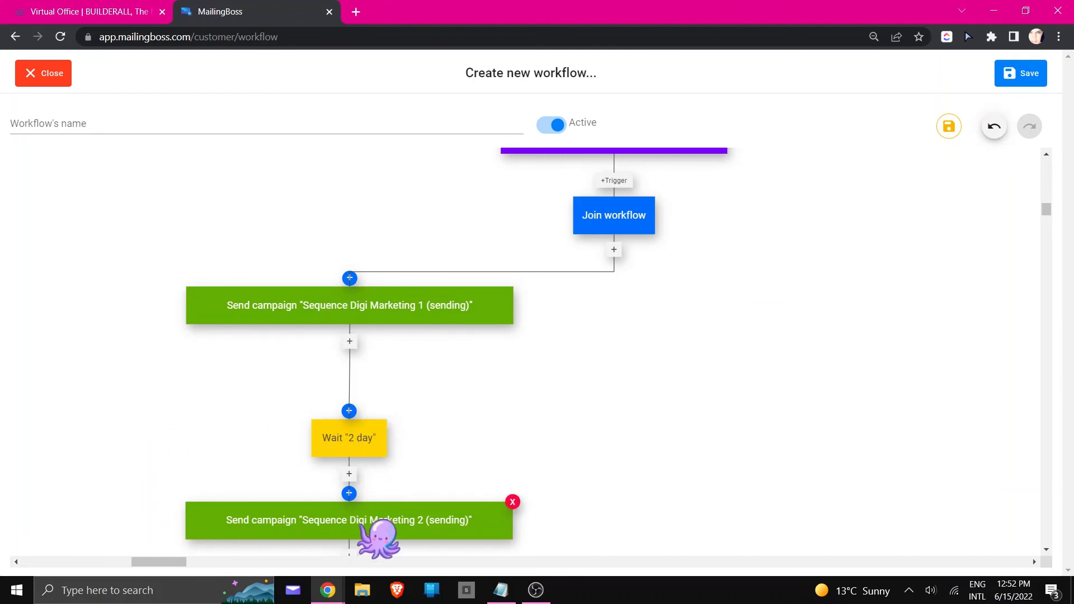
pyautogui.scroll(-2, 582, 456)
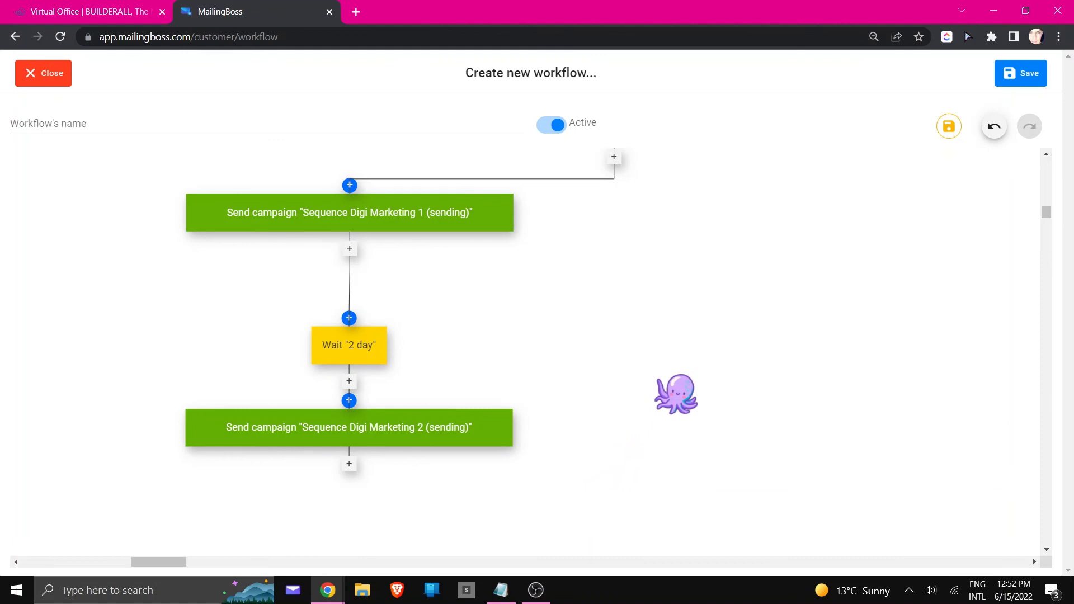
pyautogui.scroll(2, 689, 388)
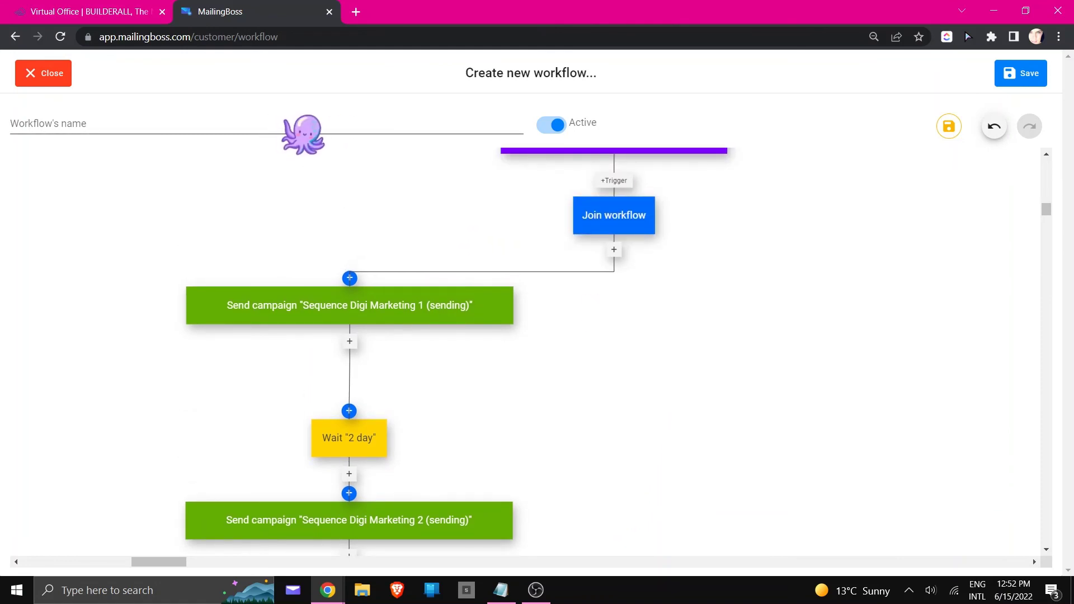
pyautogui.click(302, 132)
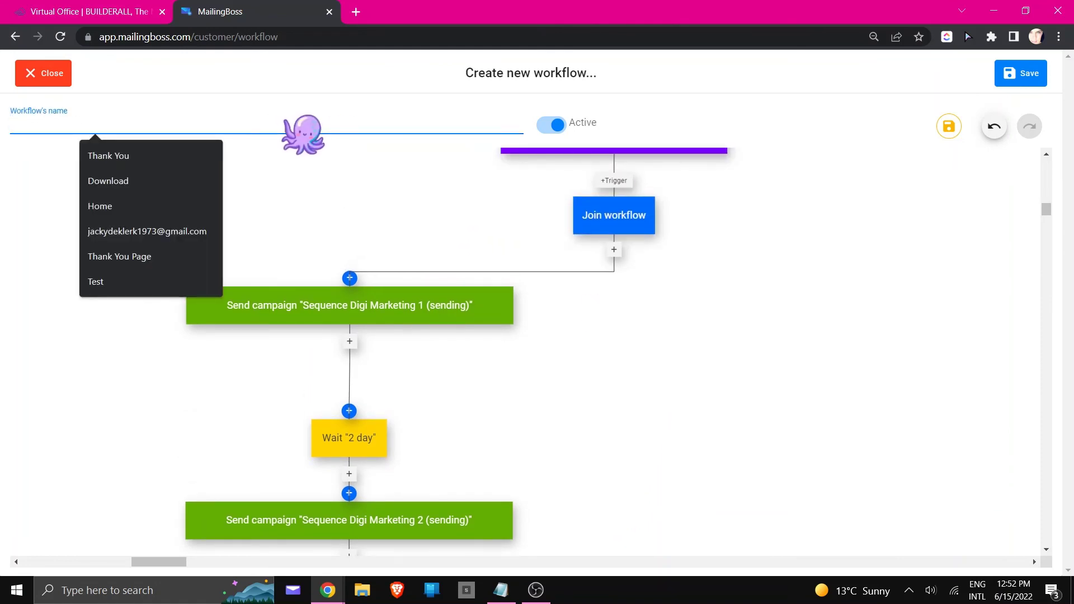
pyautogui.write('My Campaing')
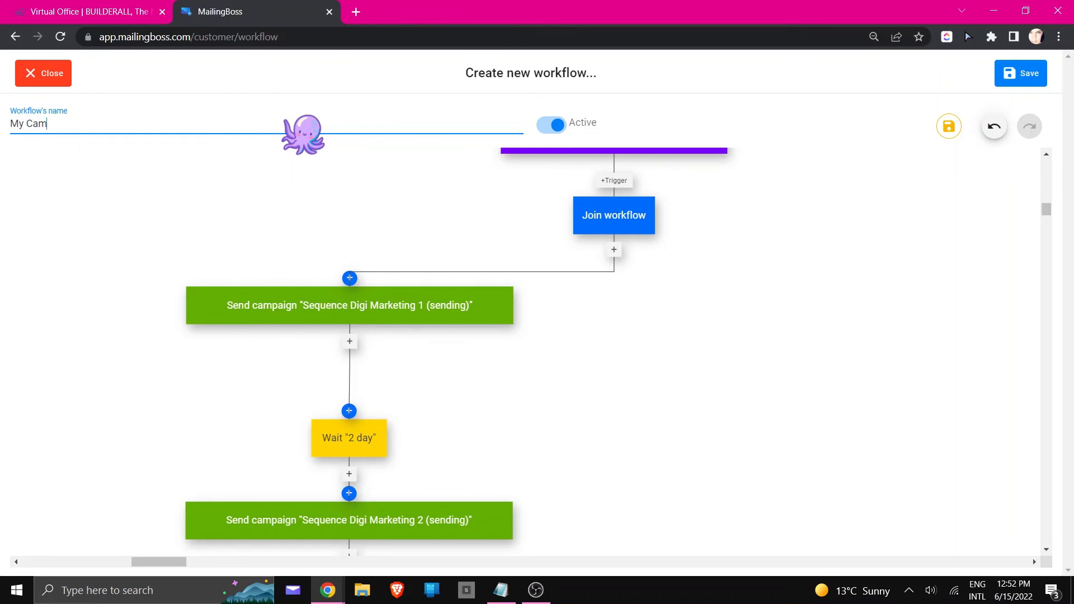
pyautogui.click(1020, 73)
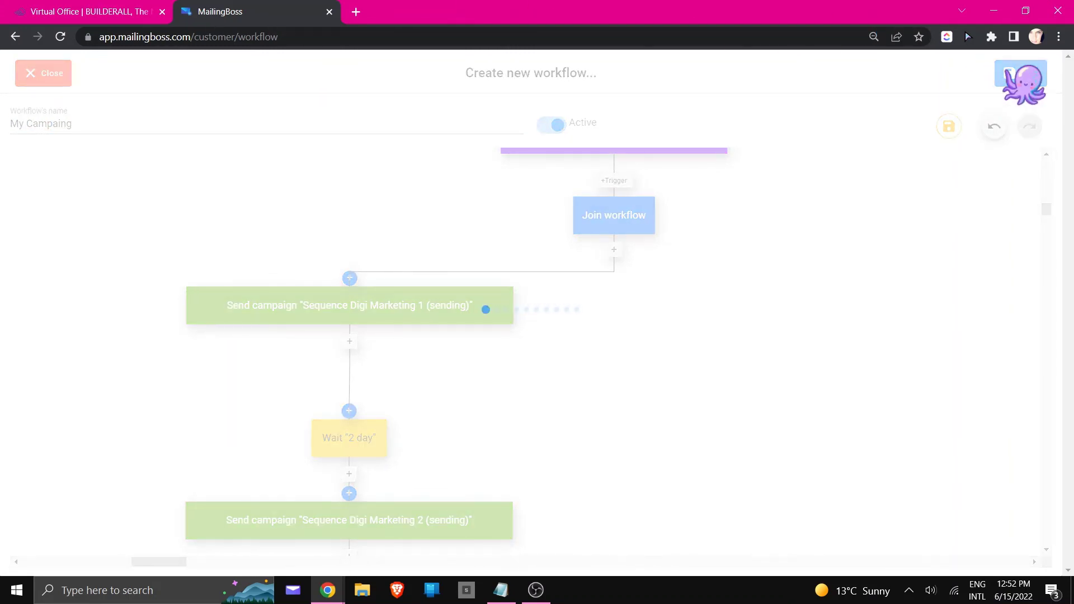